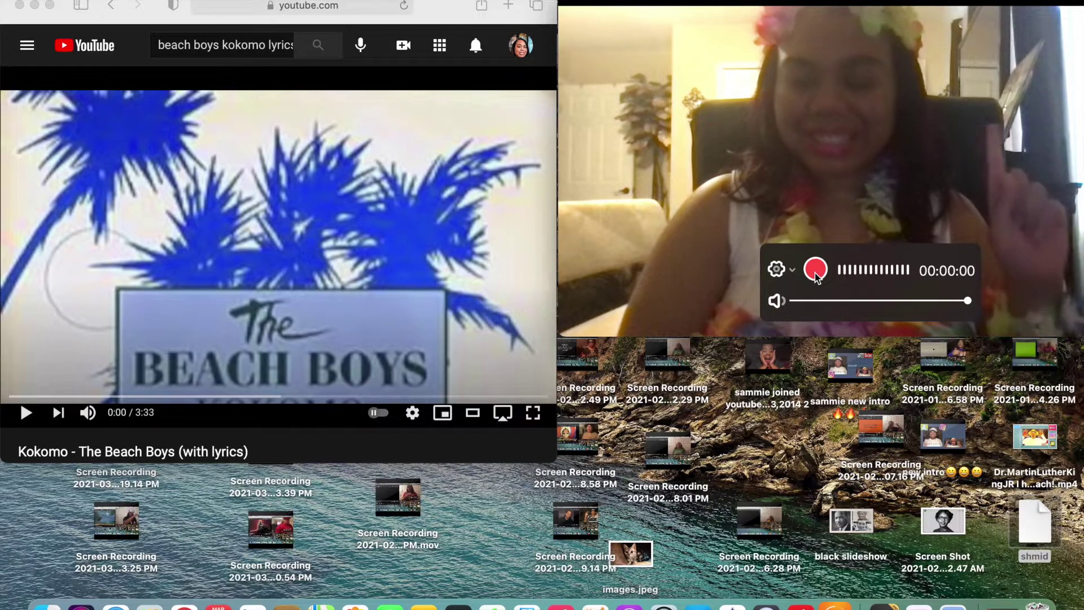
Step: Start the webcam overlay recording with the Kokomo lyrics video paused at its start
{"action": "left_click", "coordinate": [815, 273]}
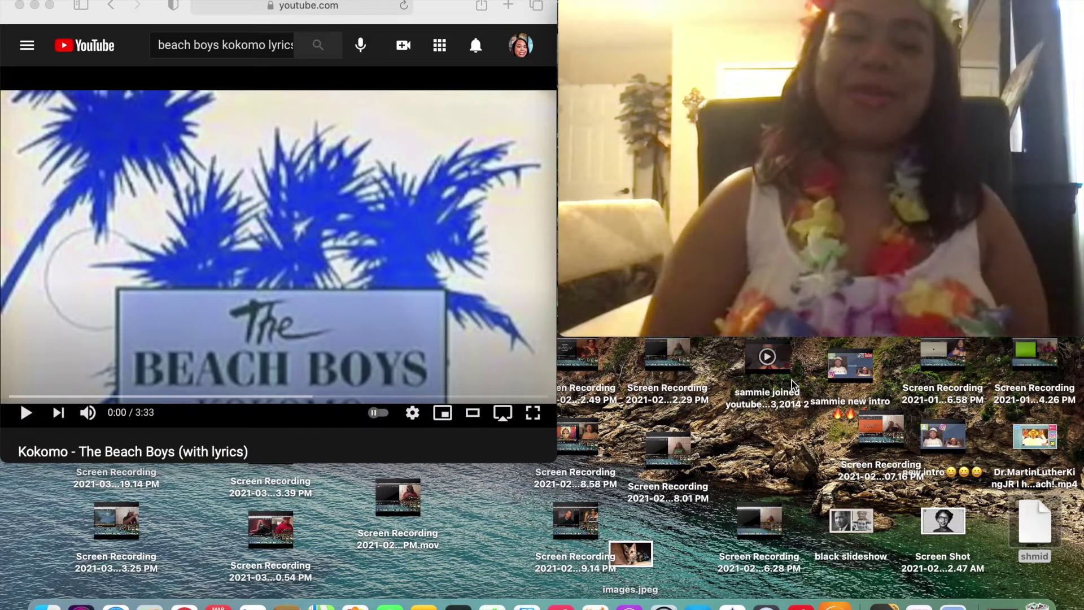
Step: Play the Beach Boys' Kokomo lyrics video to the end, then close the browser window
{"action": "left_click", "coordinate": [25, 413]}
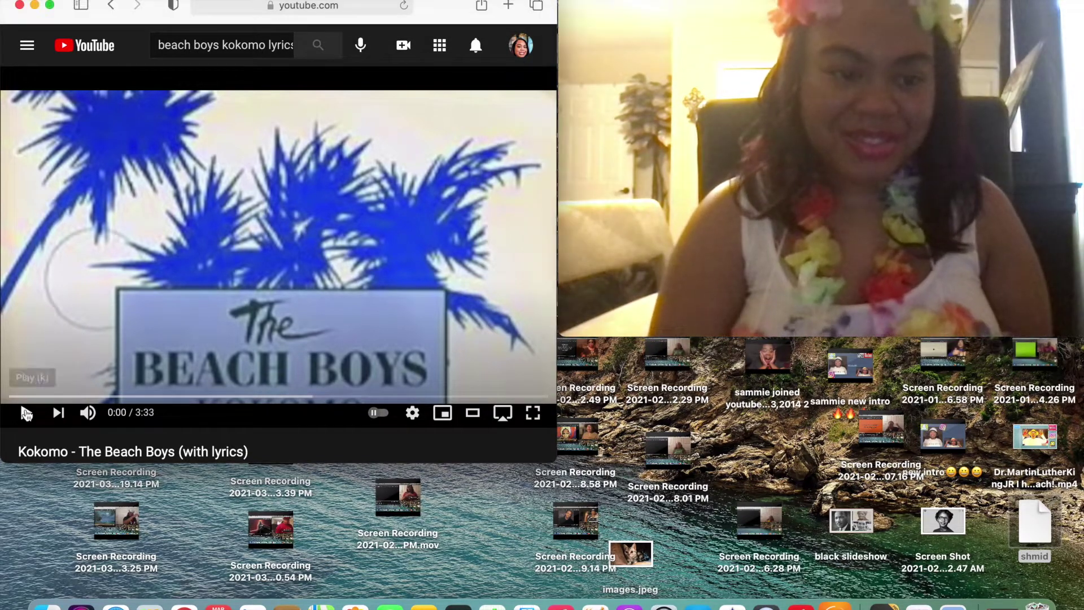
{"action": "left_click", "coordinate": [26, 413]}
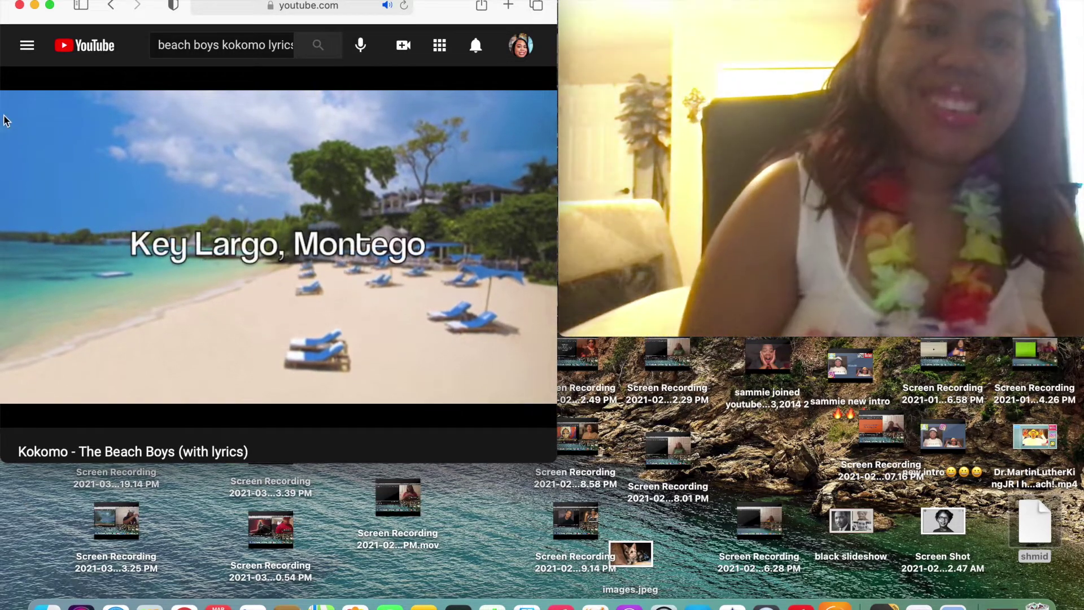
{"action": "left_click", "coordinate": [19, 6]}
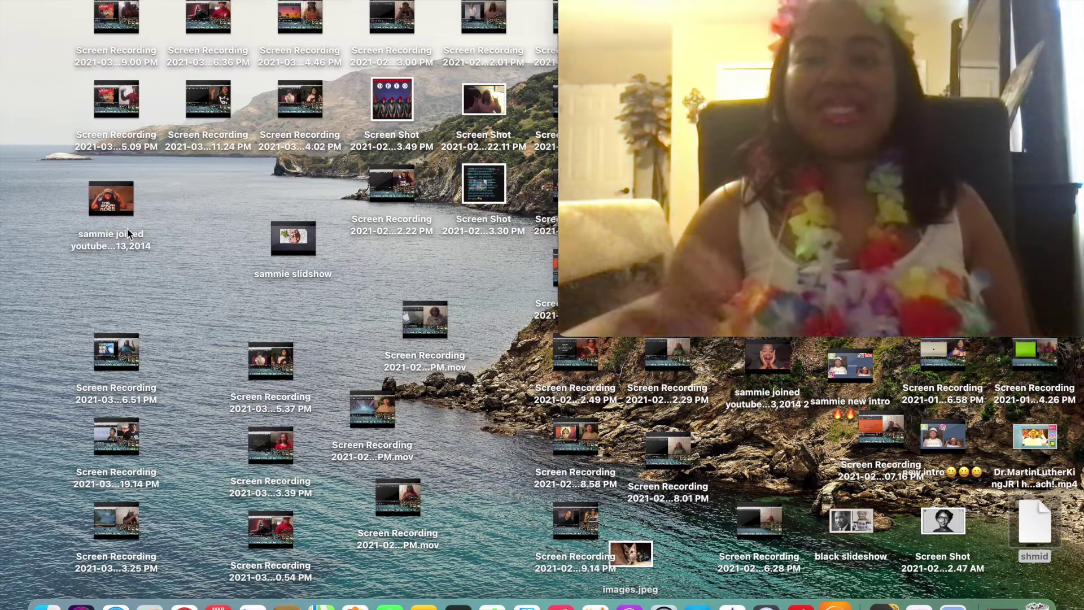